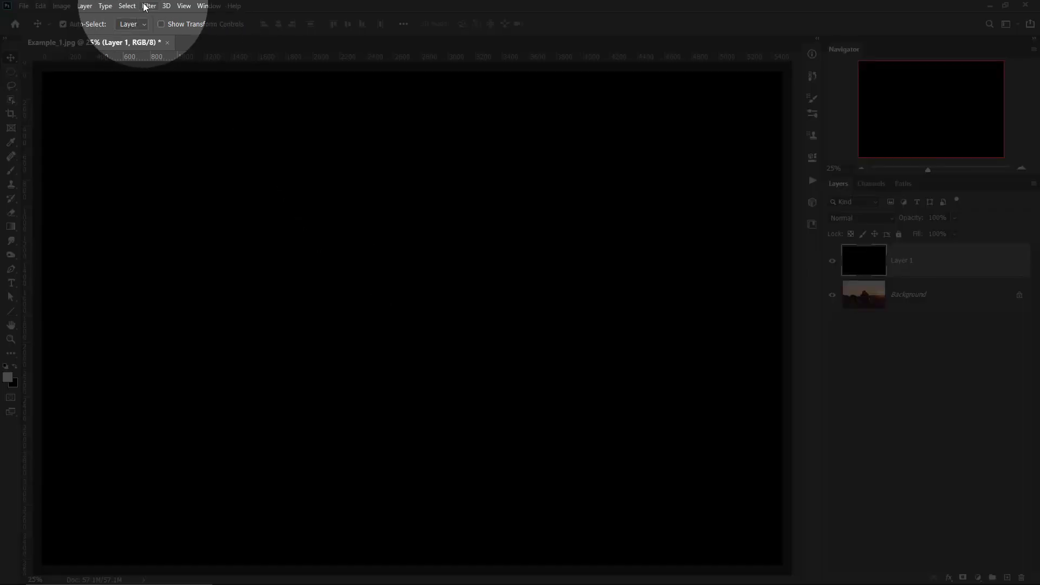
- Start a Lens Flare on the black layer, placing the flare centre in the upper-right area of the preview with 124% brightness
click(148, 5)
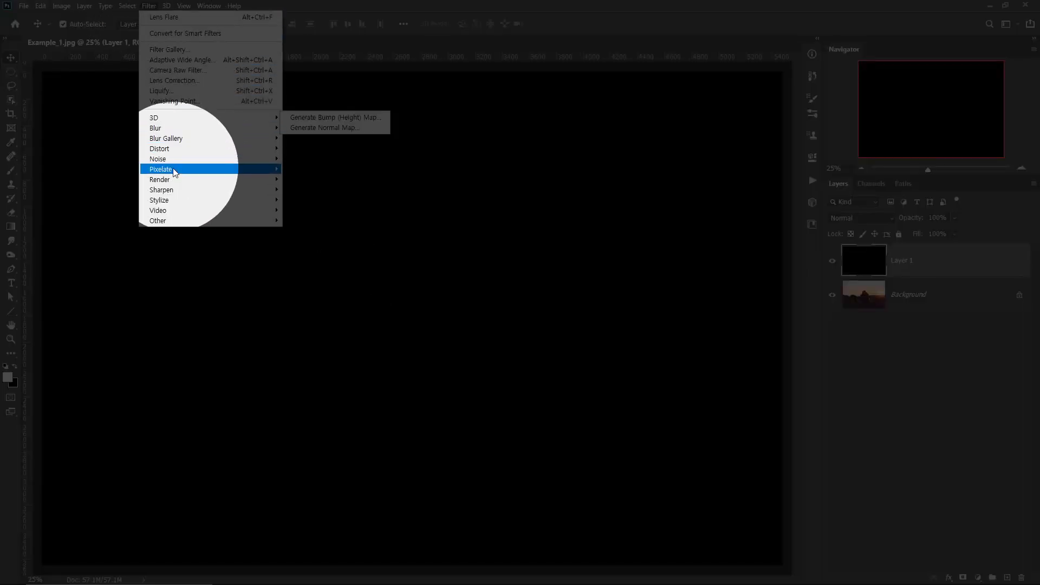
mouse_move(175, 180)
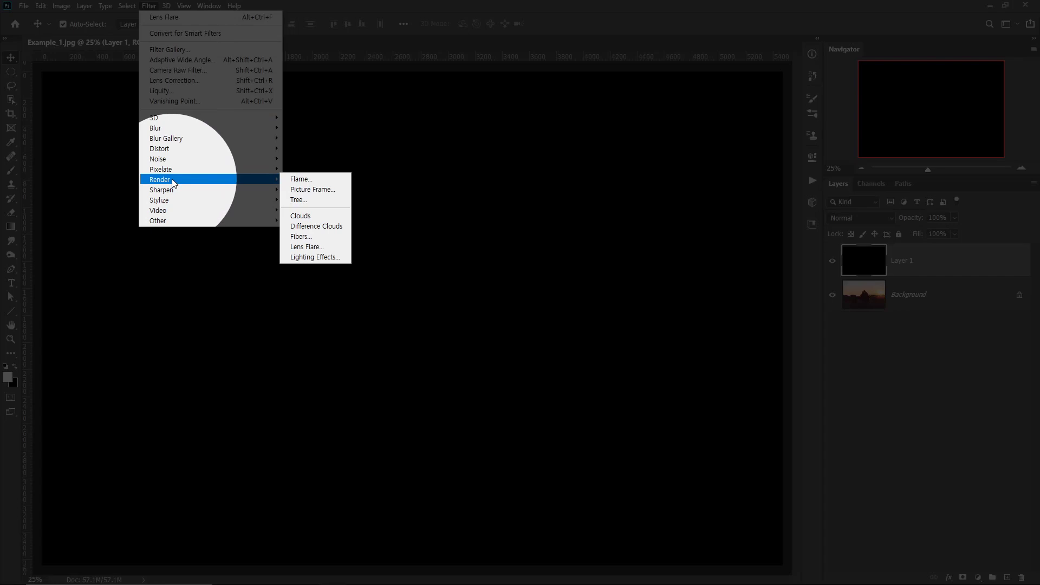
click(307, 247)
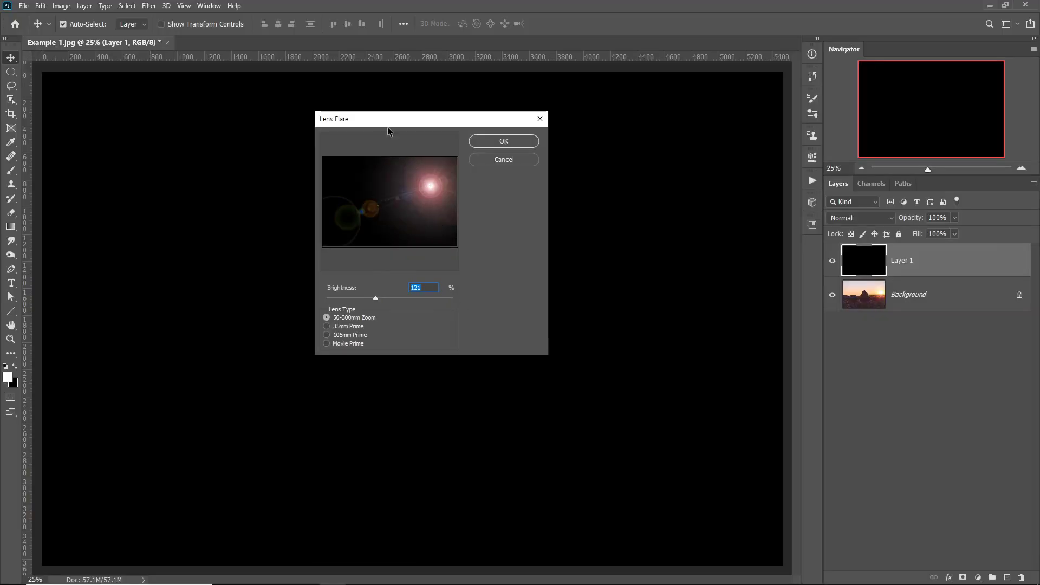
drag(386, 122, 385, 129)
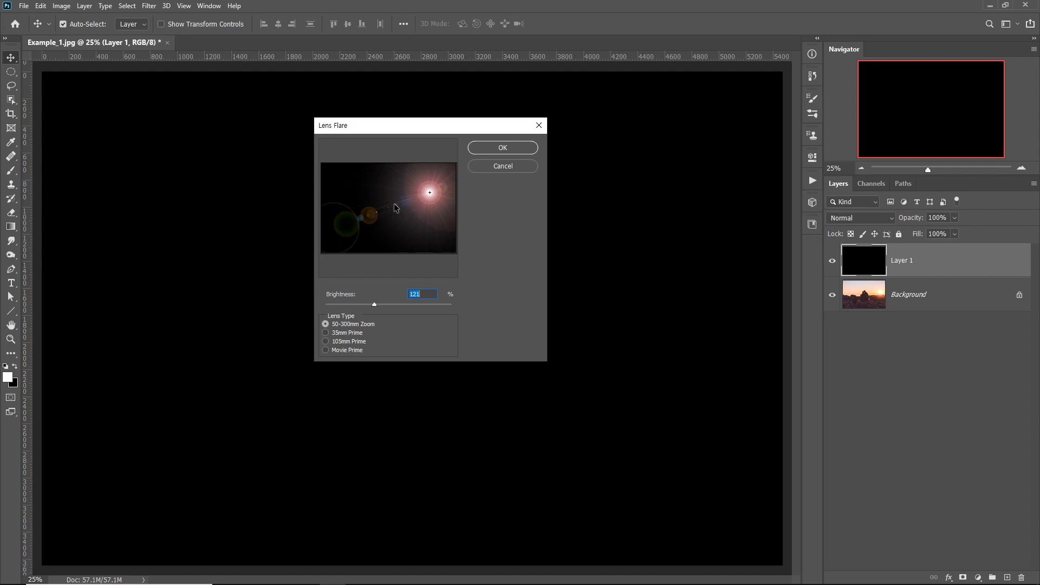
mouse_move(432, 194)
mouse_down()
mouse_move(360, 186)
mouse_move(372, 230)
mouse_move(421, 198)
mouse_move(414, 189)
mouse_move(424, 194)
mouse_up()
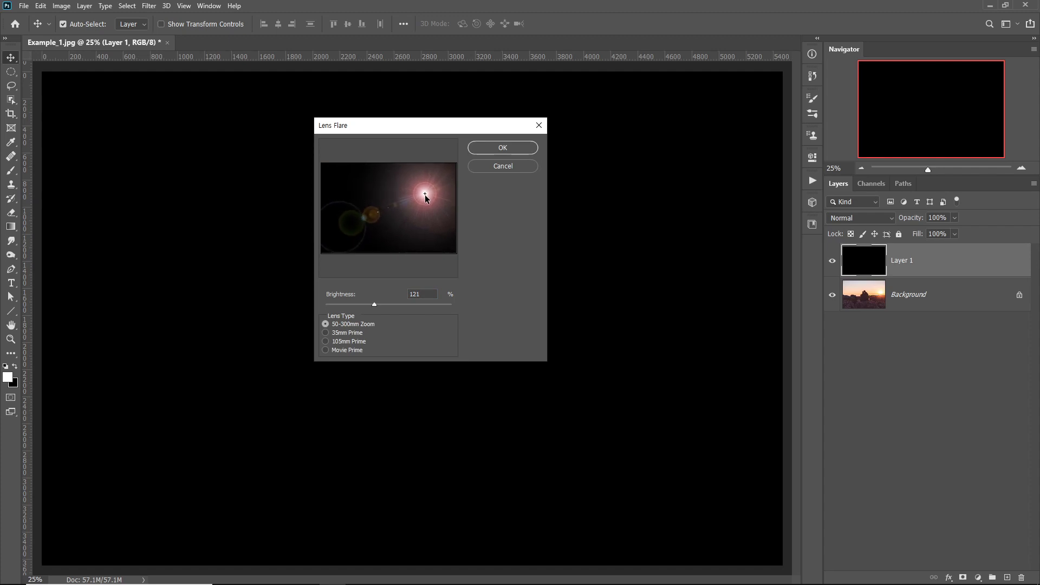
mouse_move(423, 193)
mouse_down()
mouse_move(428, 200)
mouse_move(427, 191)
mouse_up()
mouse_move(374, 306)
mouse_down()
mouse_move(362, 304)
mouse_move(375, 305)
mouse_up()
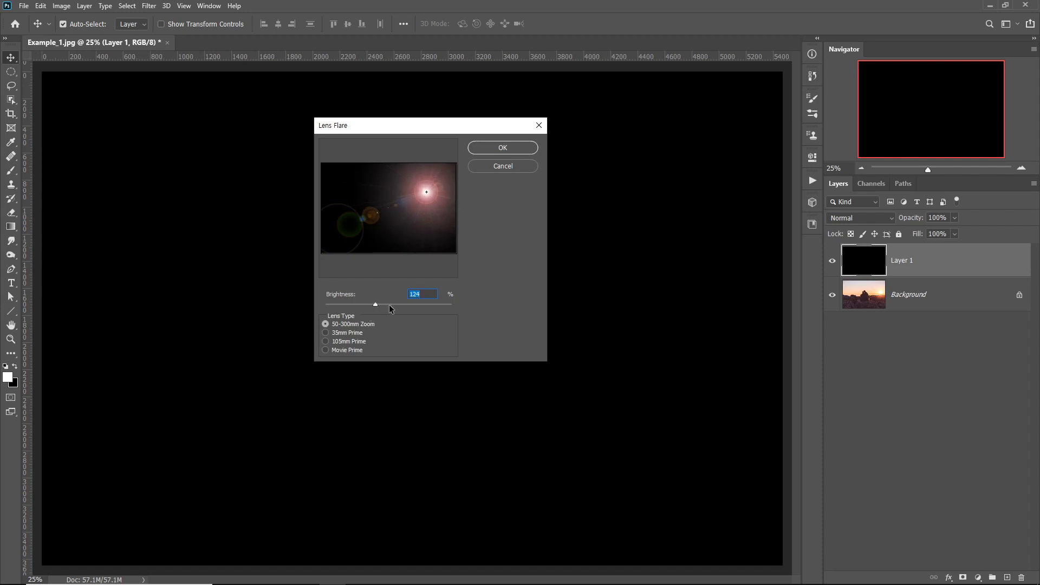
- Try the other lens types in the flare preview, return to 50-300mm Zoom and apply the Lens Flare
click(350, 334)
click(347, 341)
click(345, 349)
click(346, 341)
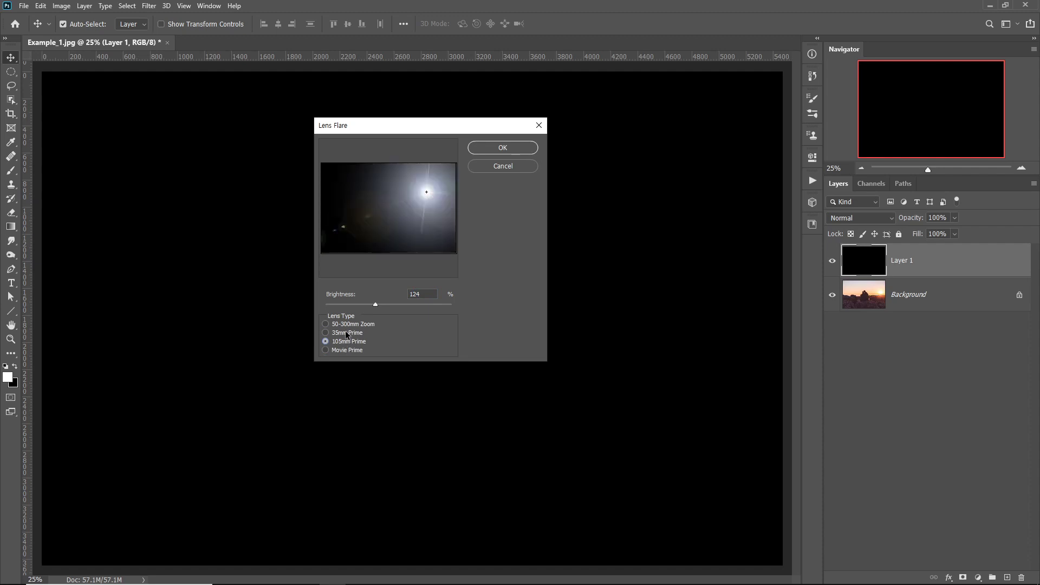
click(346, 325)
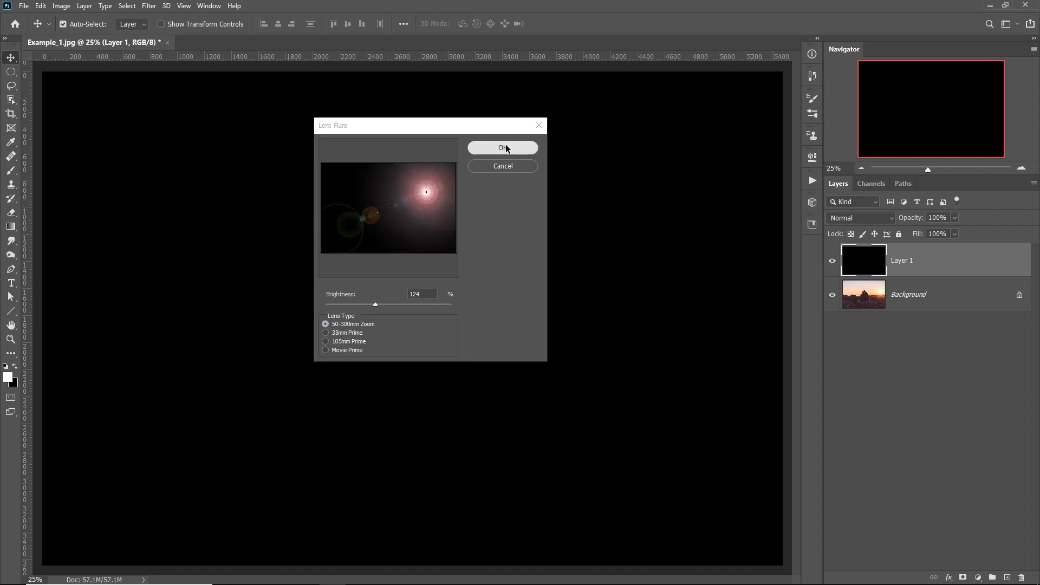
click(503, 148)
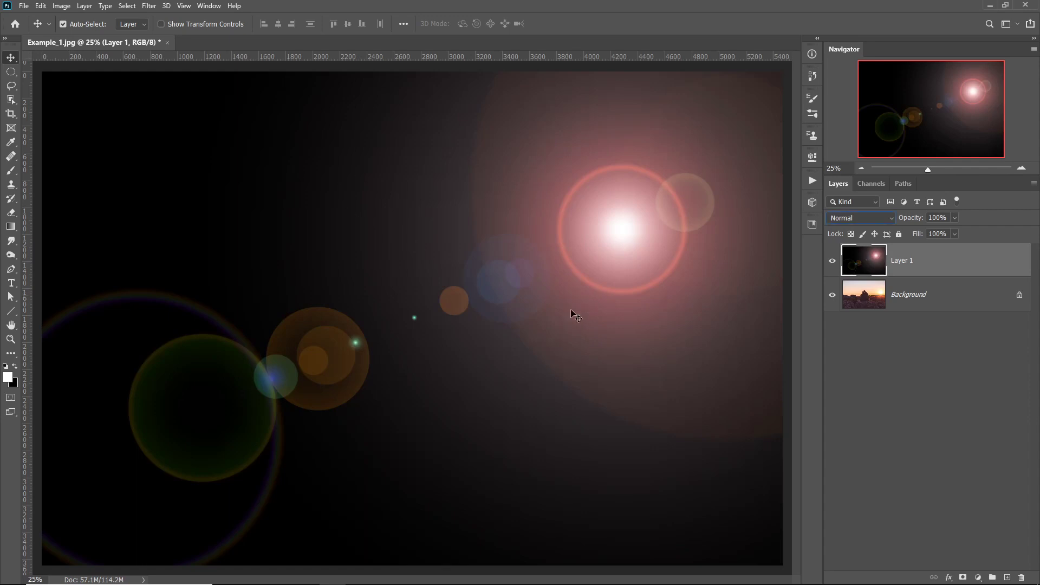
- Set the flare layer's blend mode to Screen and move the flare's bright centre onto the sun
click(850, 219)
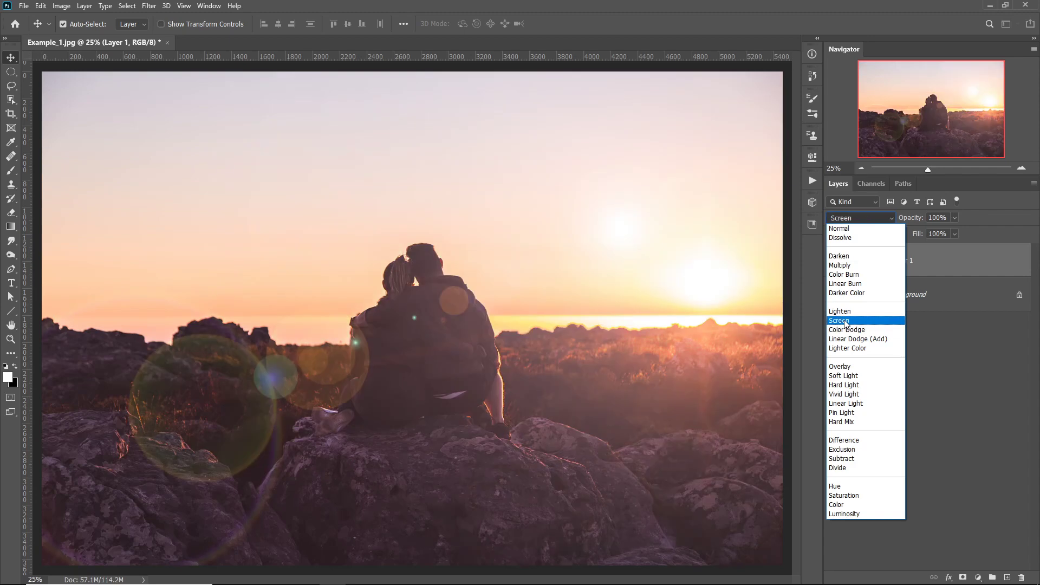
click(853, 332)
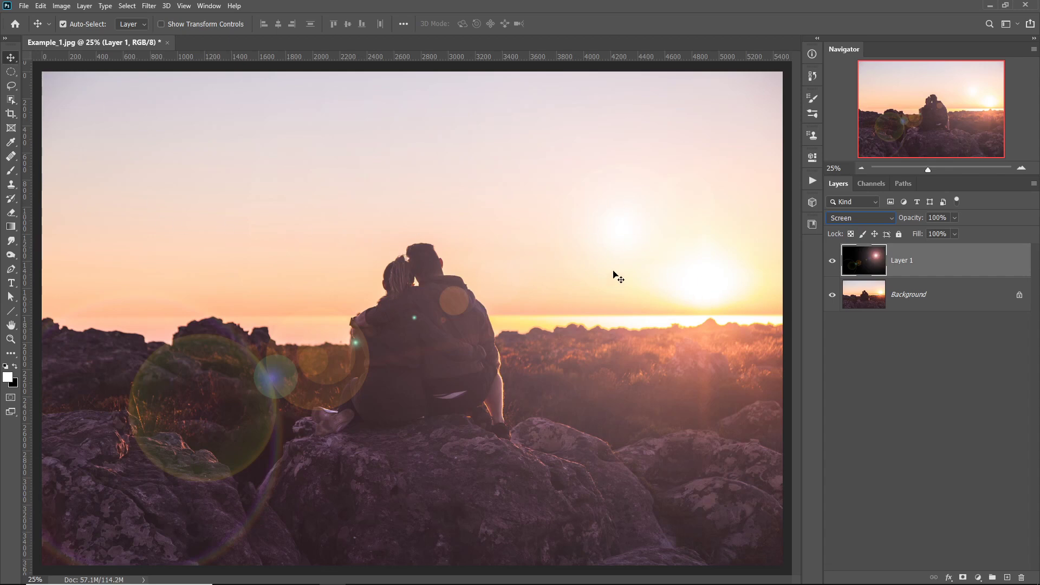
drag(628, 239, 710, 300)
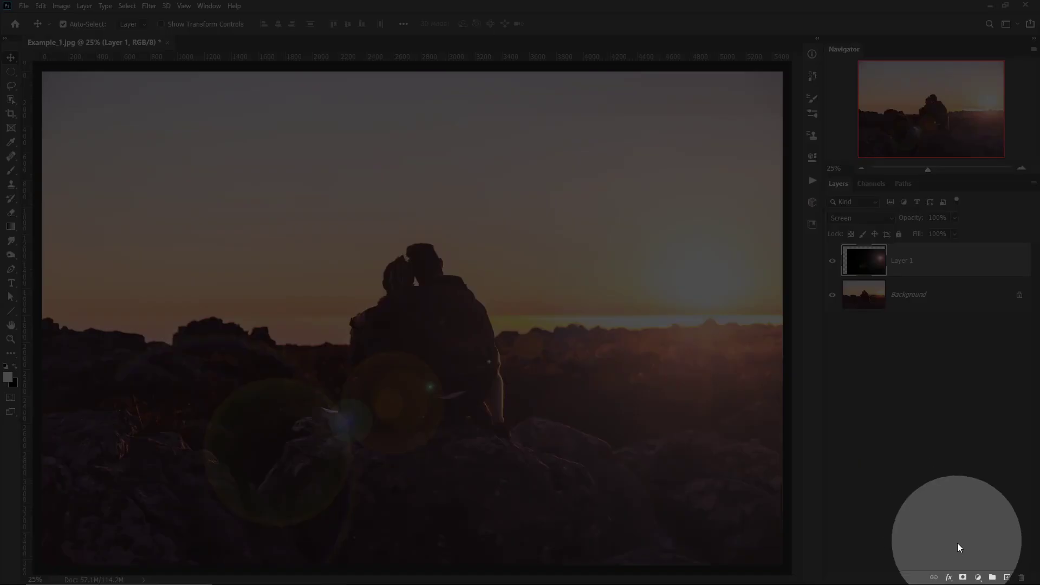
- Add a layer mask to the flare layer and brush black along the image's top edge into the upper-left corner
click(962, 577)
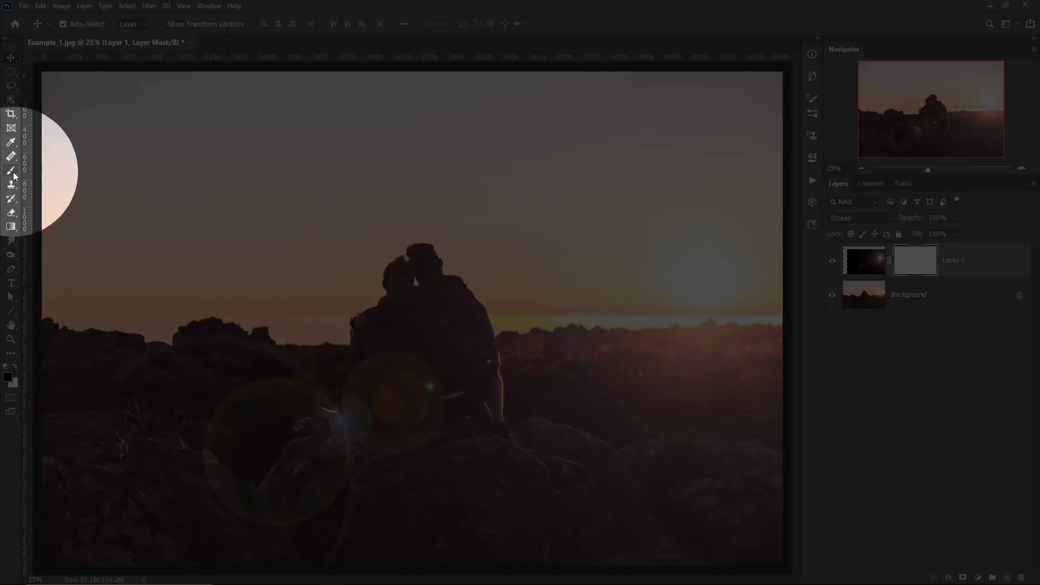
click(12, 171)
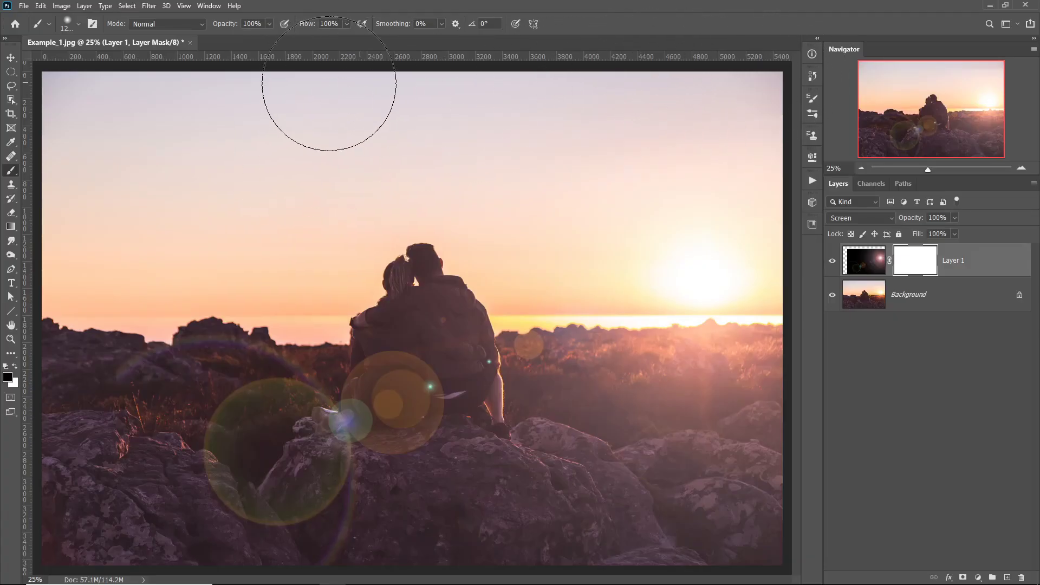
drag(328, 83, 65, 115)
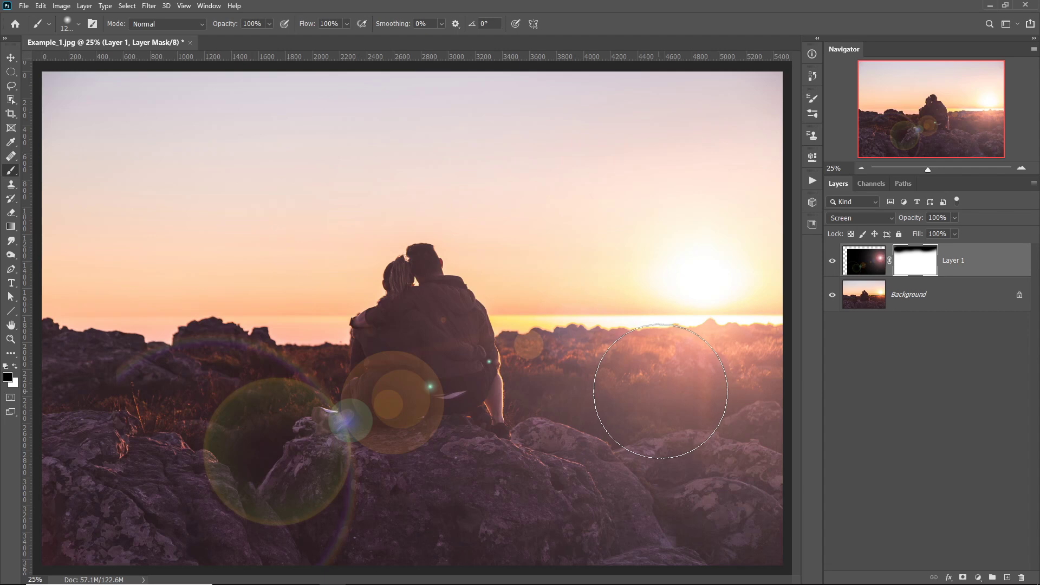
- Delete the masked flare layer so that only the Background remains
mouse_move(975, 262)
mouse_down()
mouse_move(992, 506)
mouse_move(1009, 573)
mouse_move(1021, 577)
mouse_up()
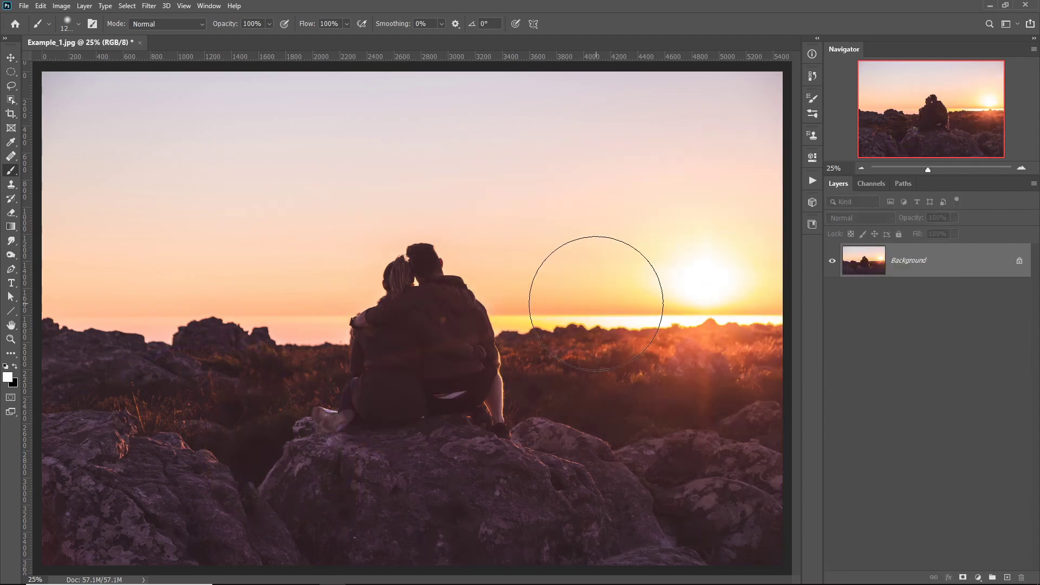
- Place a vertical and a horizontal guide crossing at the sun's centre, at about X 4896, Y 1524 pixels
key(v)
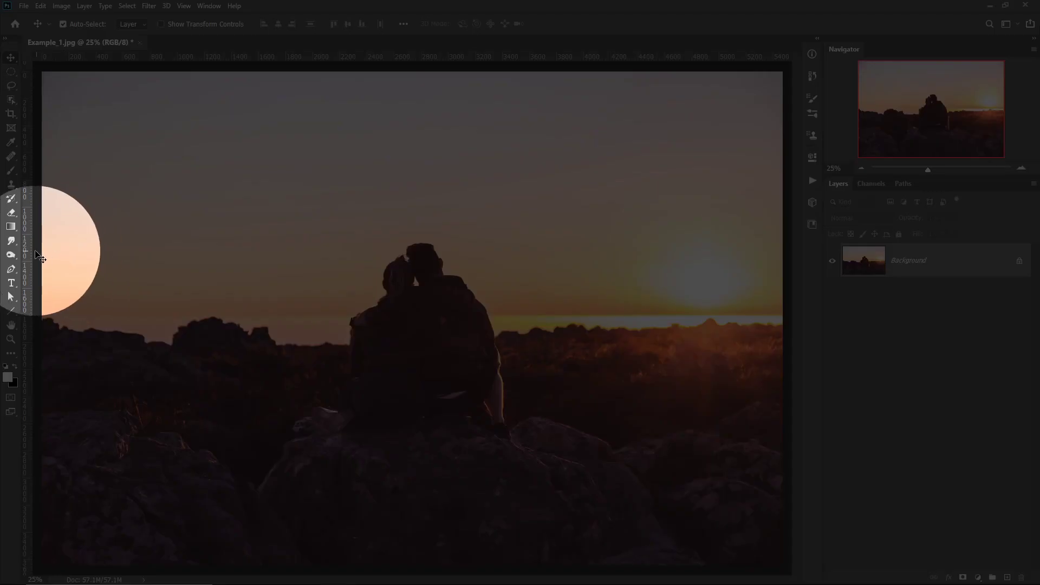
drag(27, 254, 706, 280)
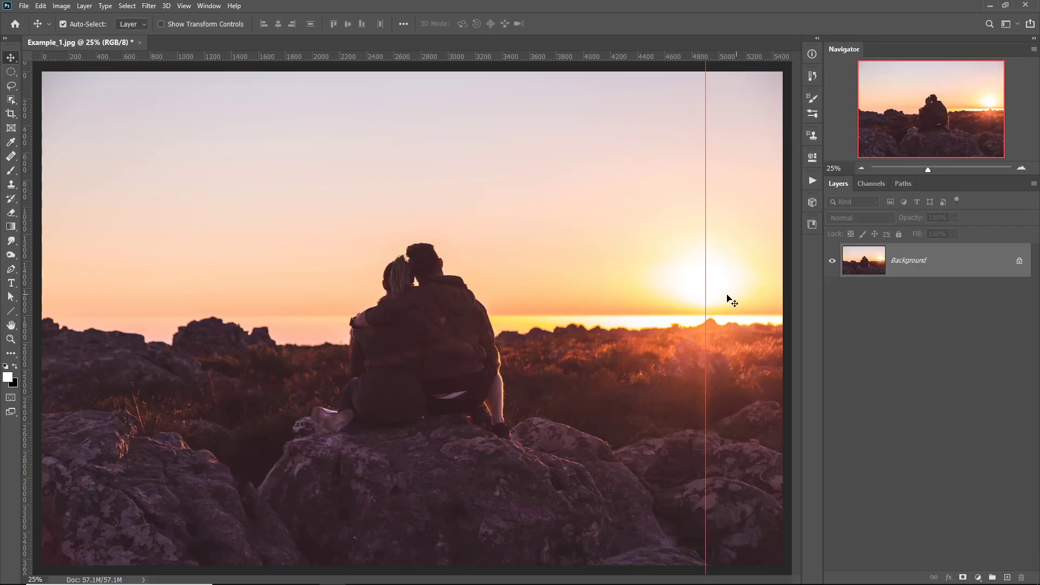
click(705, 284)
drag(424, 57, 705, 279)
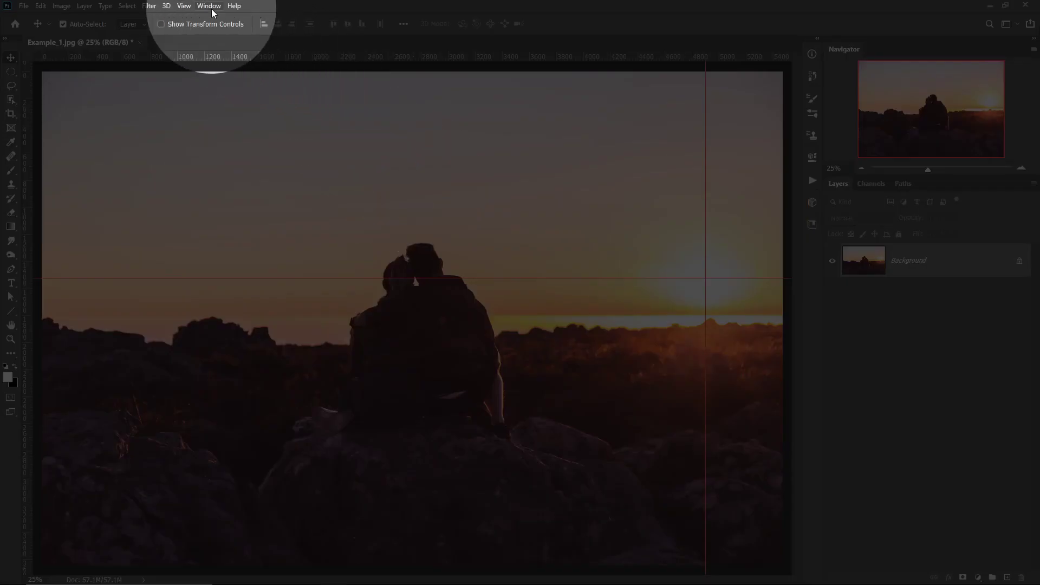
- Read the guide intersection's X and Y coordinates in Info with units set to pixels, and close the read-out
click(211, 12)
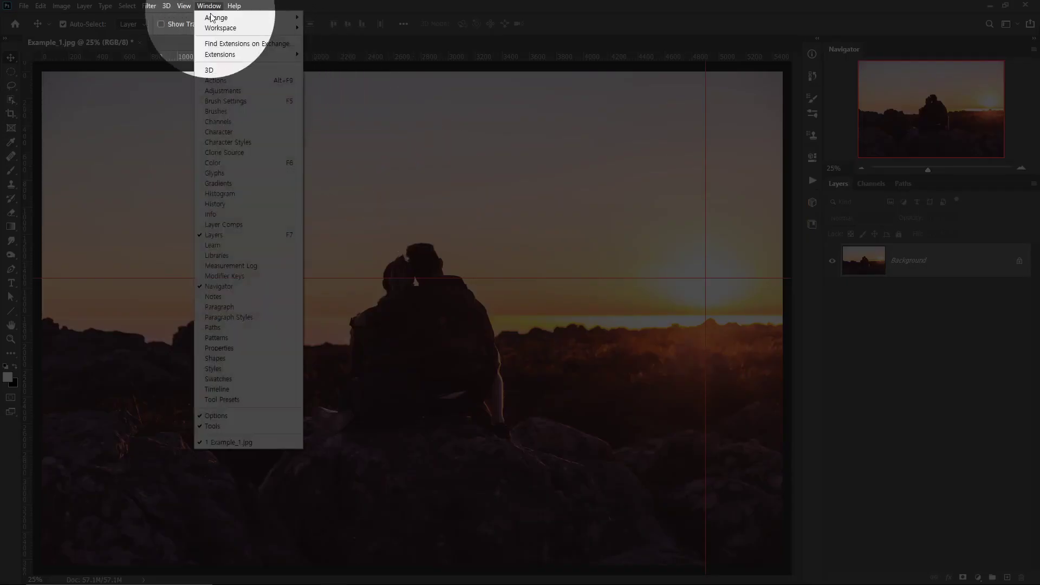
click(211, 209)
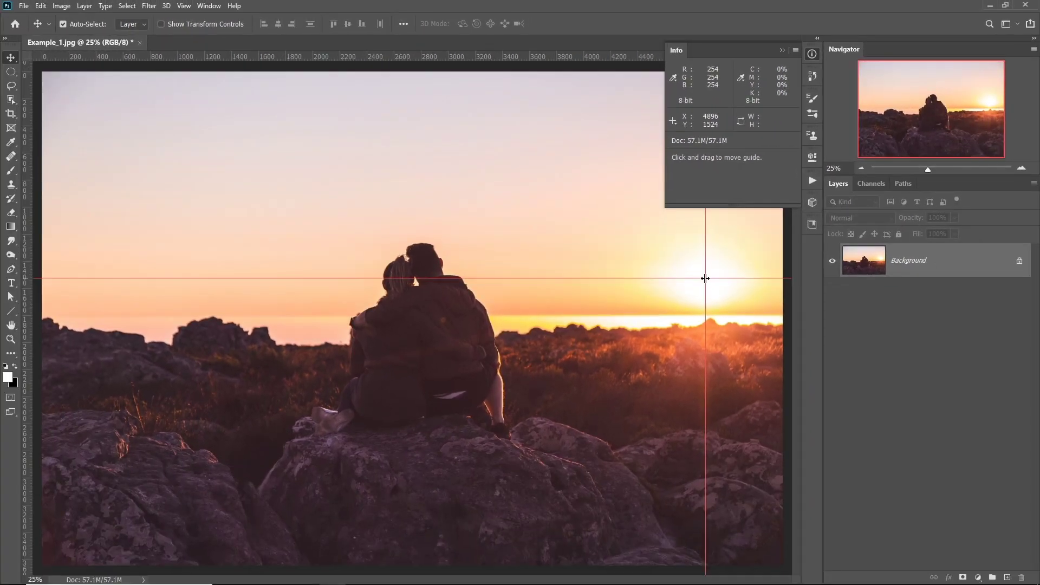
click(673, 122)
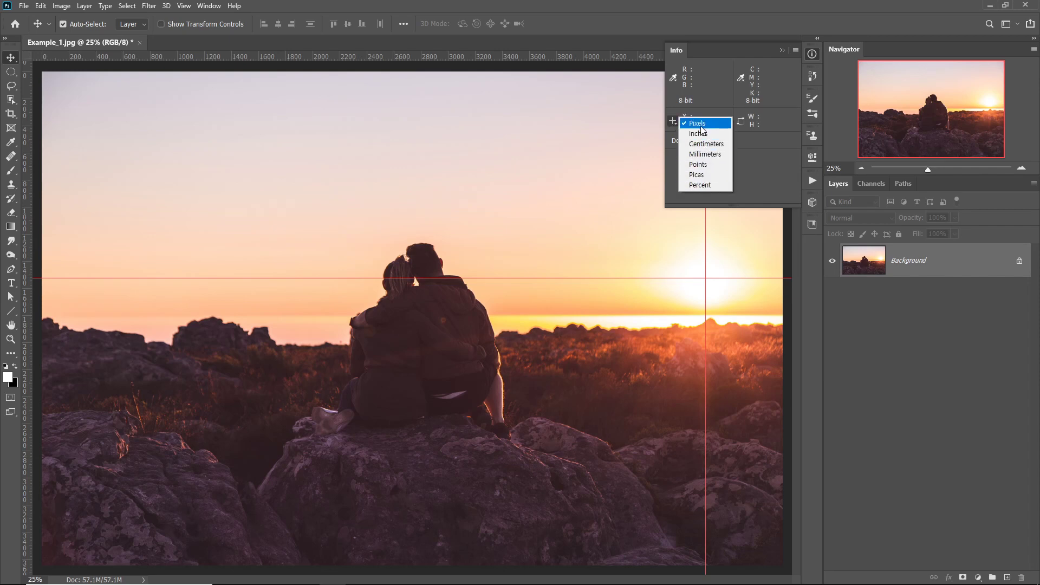
click(698, 124)
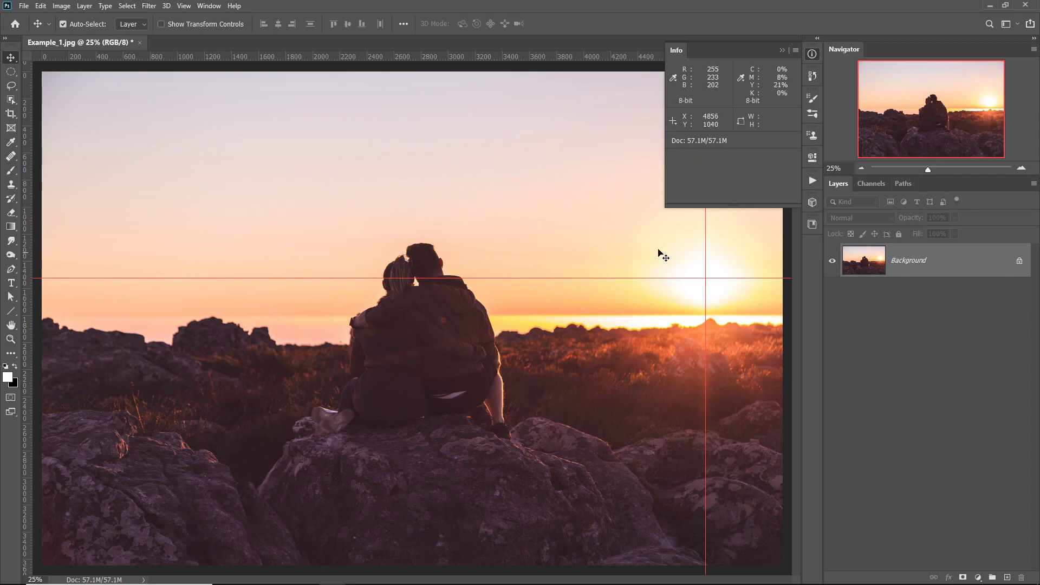
click(812, 54)
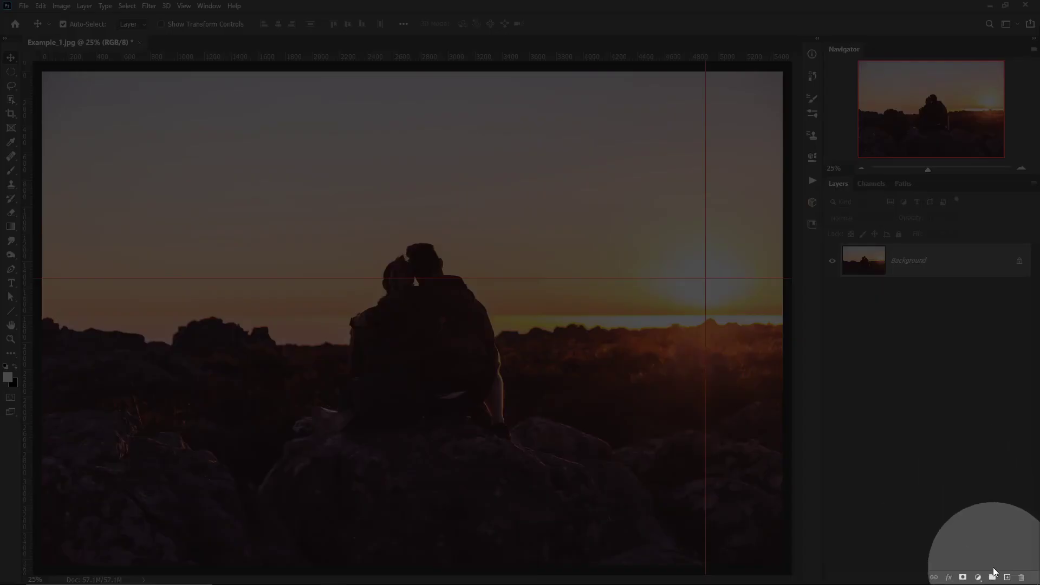
- Create a new layer above the Background and fill it with Black in Normal mode at 100% opacity
click(1006, 577)
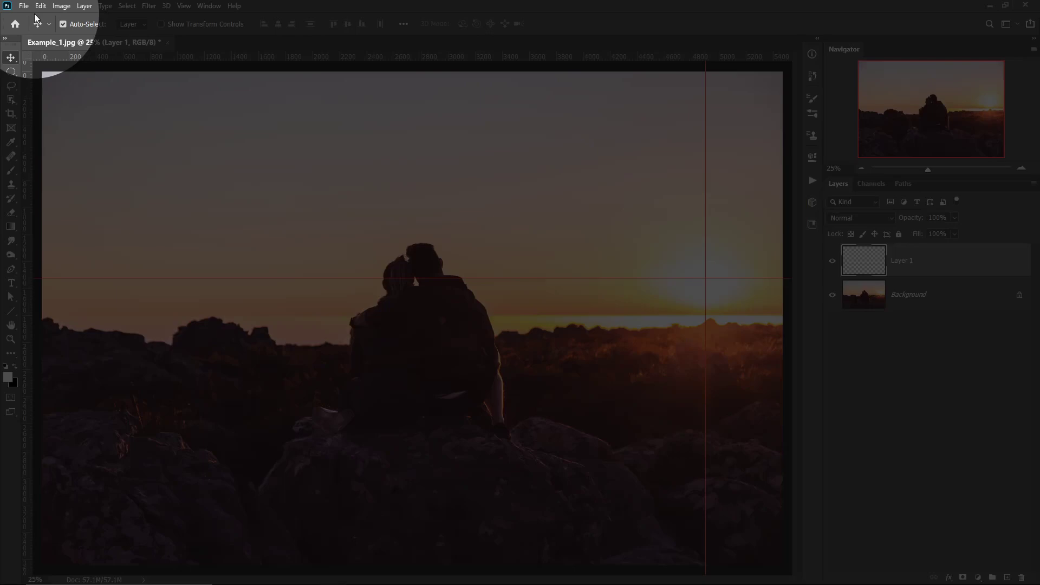
click(41, 5)
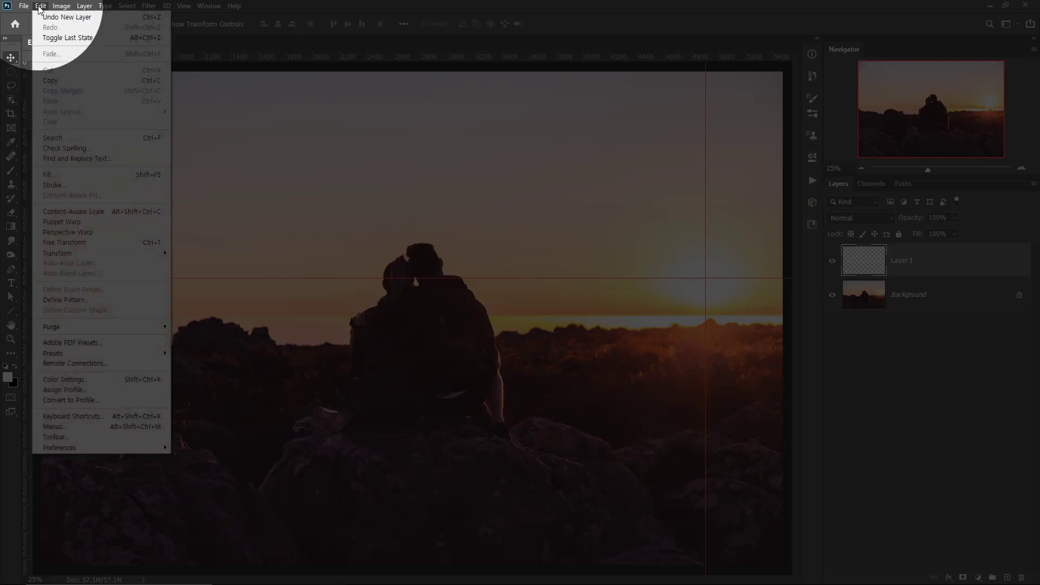
click(86, 175)
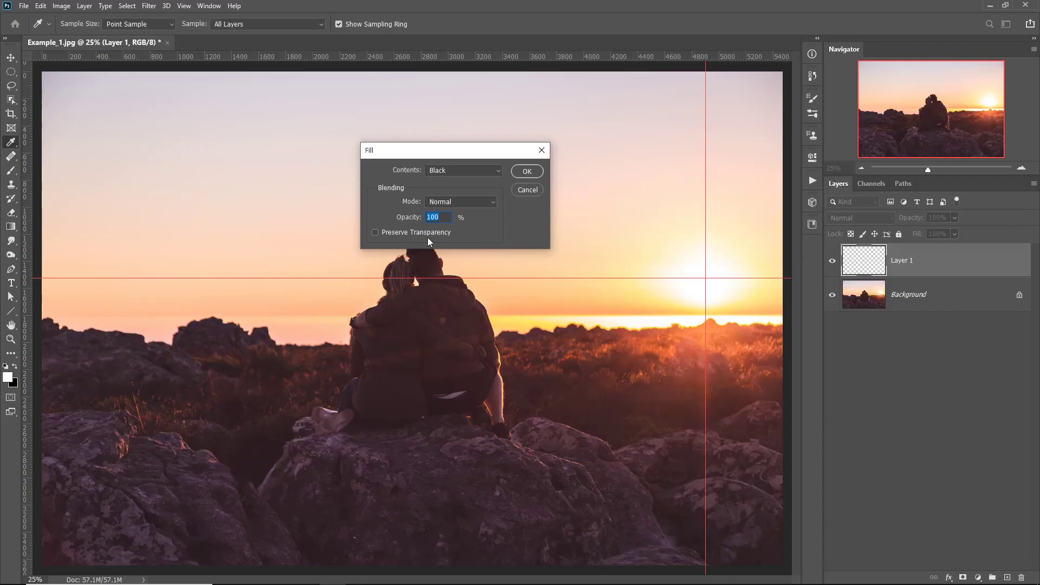
click(452, 170)
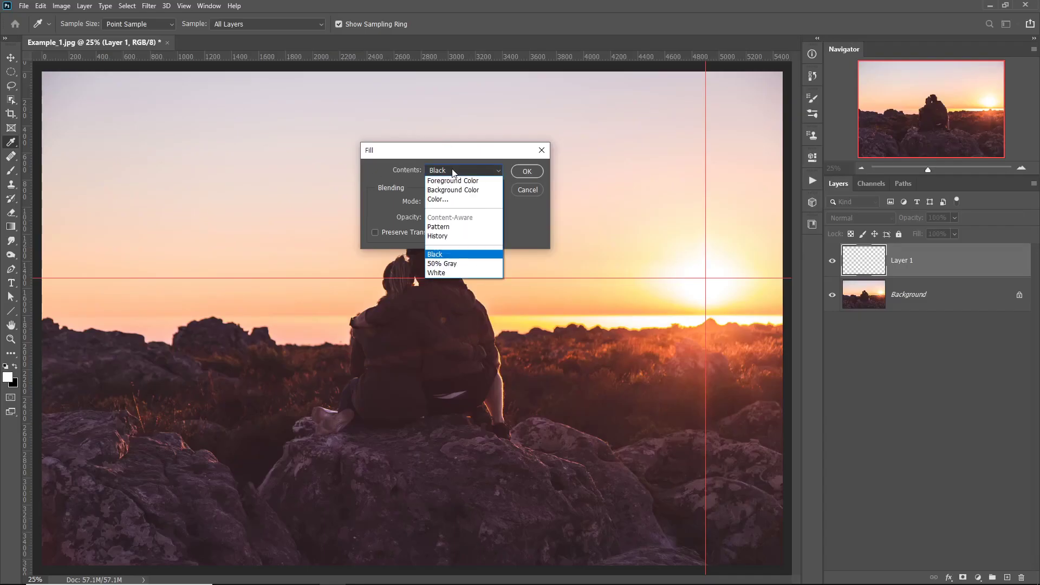
click(440, 248)
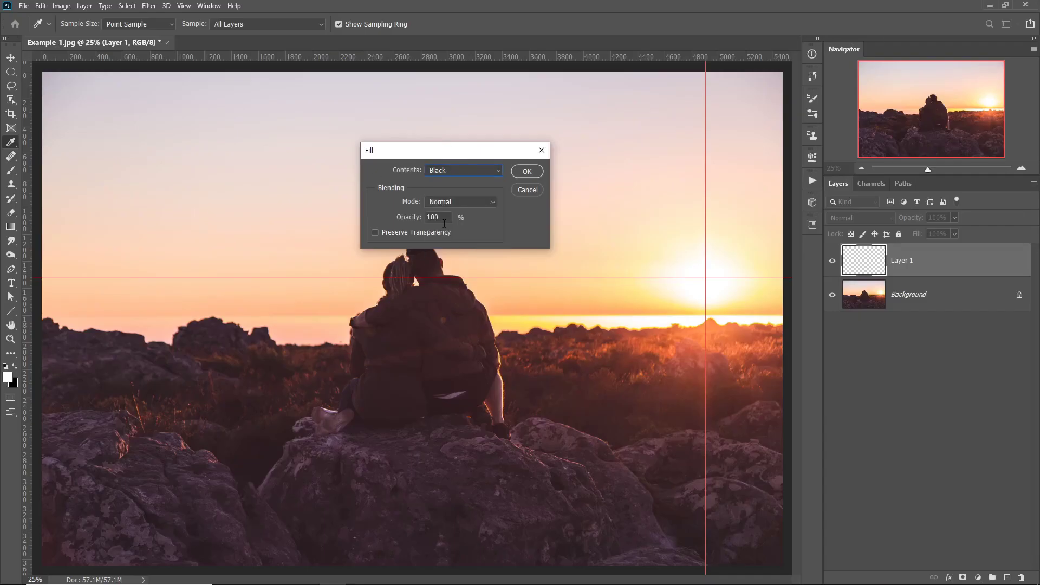
click(527, 171)
key(v)
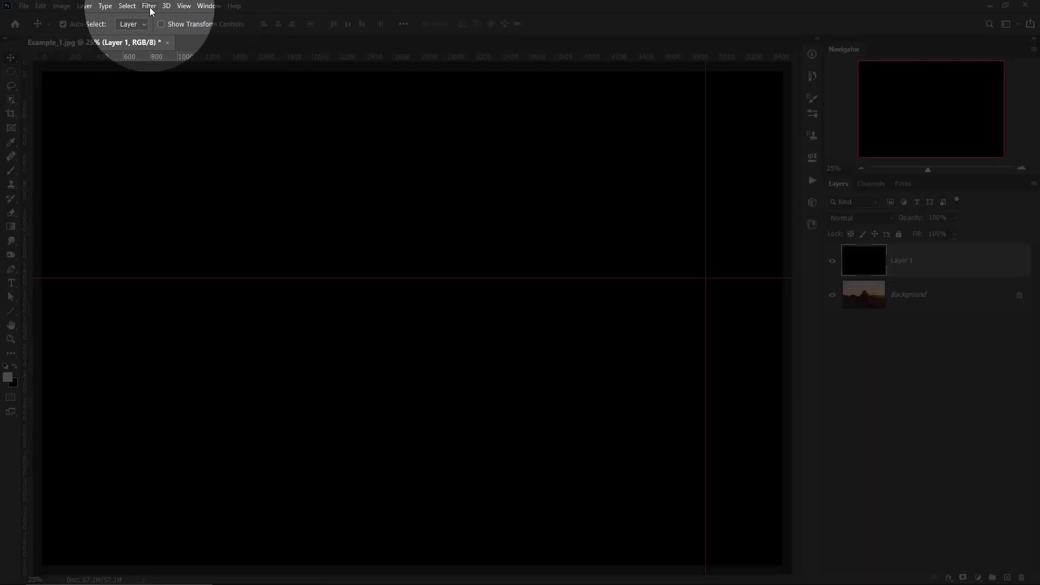
- Start the Lens Flare filter on the black layer and set its precise flare centre to X 4896, Y 1524 pixels
click(149, 6)
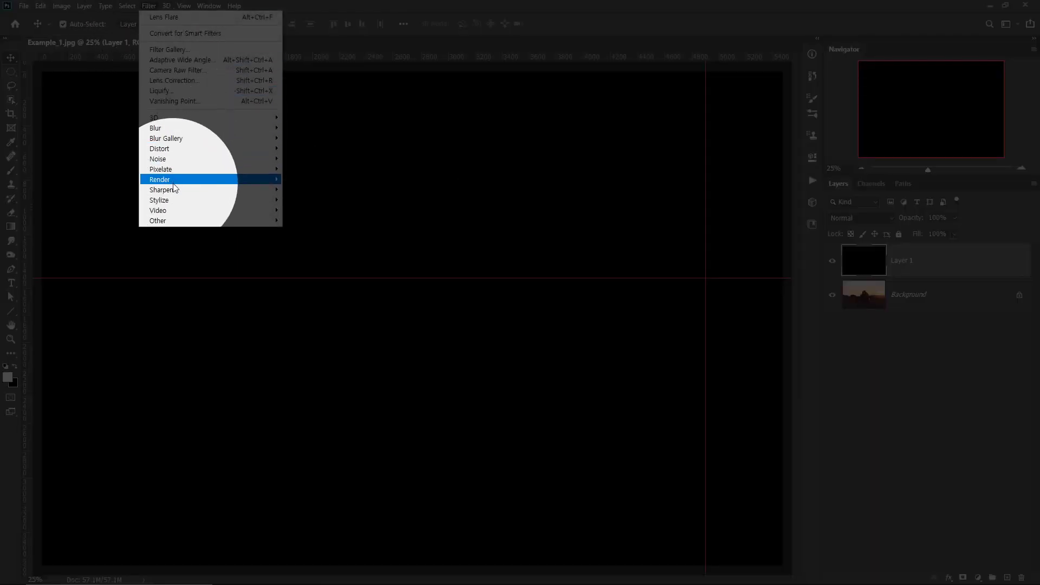
mouse_move(179, 183)
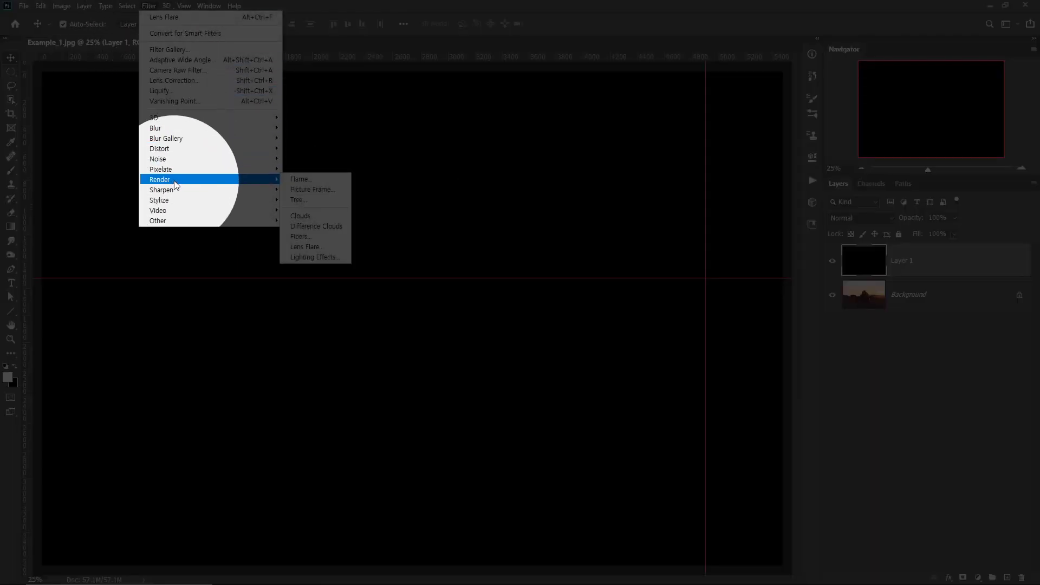
click(306, 247)
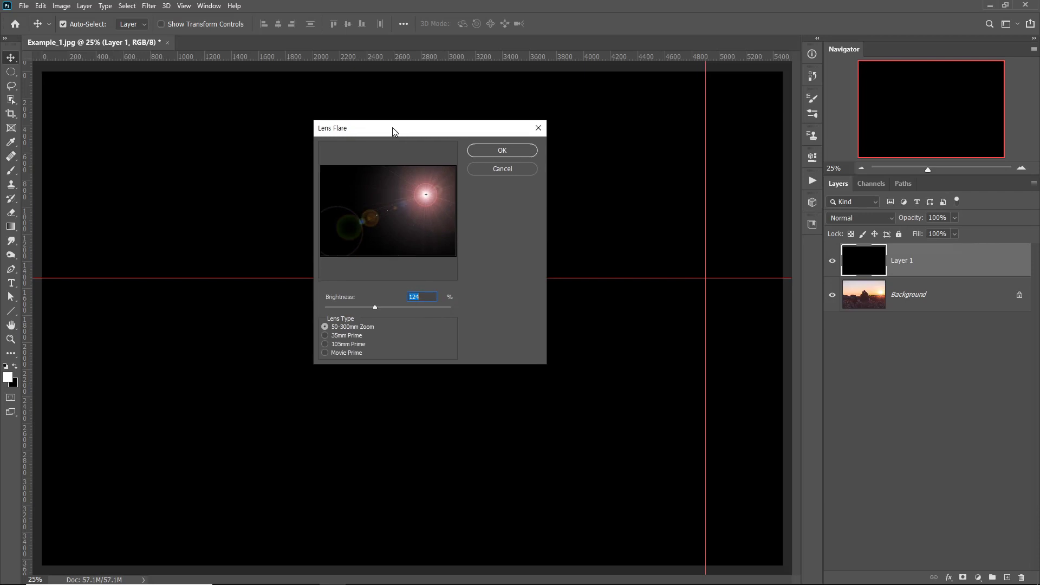
drag(392, 127, 394, 136)
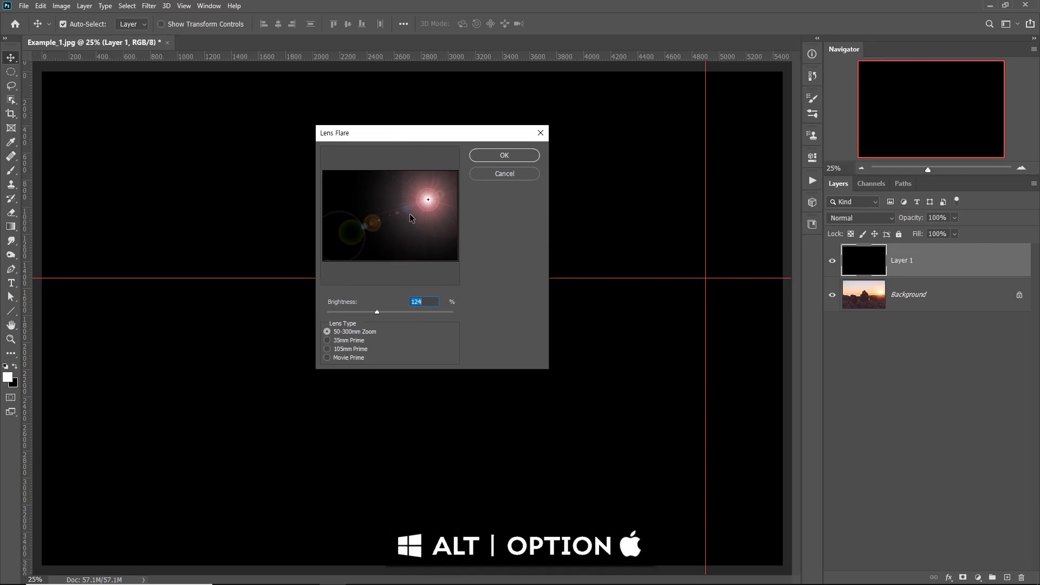
alt+click(408, 216)
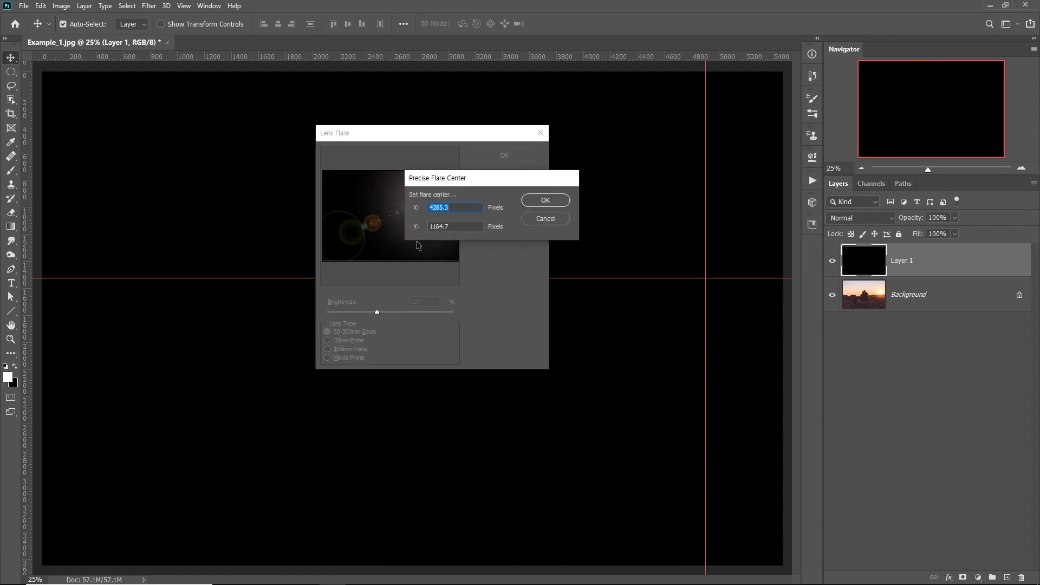
drag(457, 178, 454, 177)
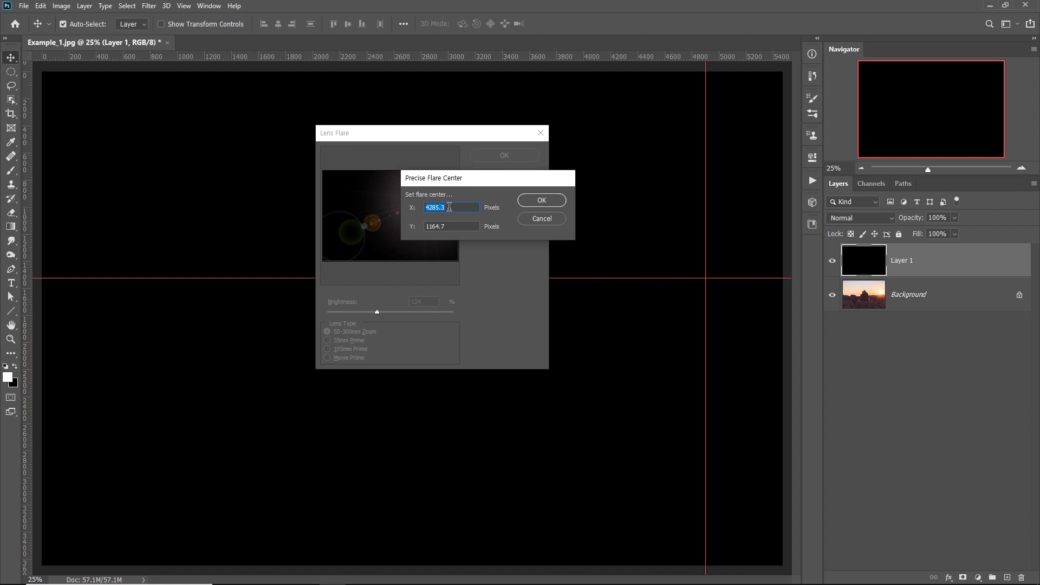
text(4896)
key(Tab)
text(152)
click(521, 201)
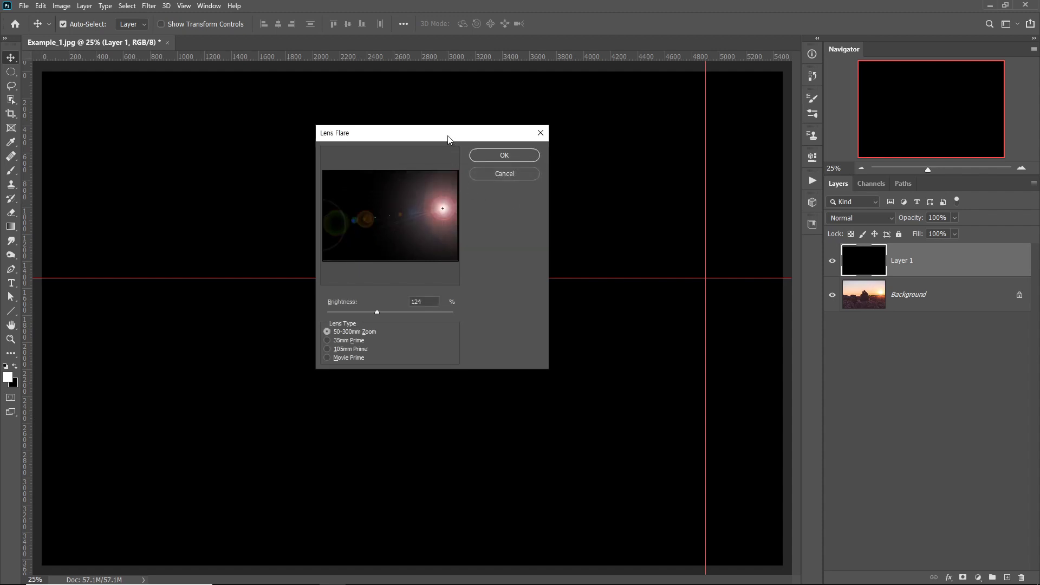
- Apply the 50-300mm Zoom flare at 124% brightness to the black layer and set the layer's blend mode to Screen
drag(441, 134, 465, 128)
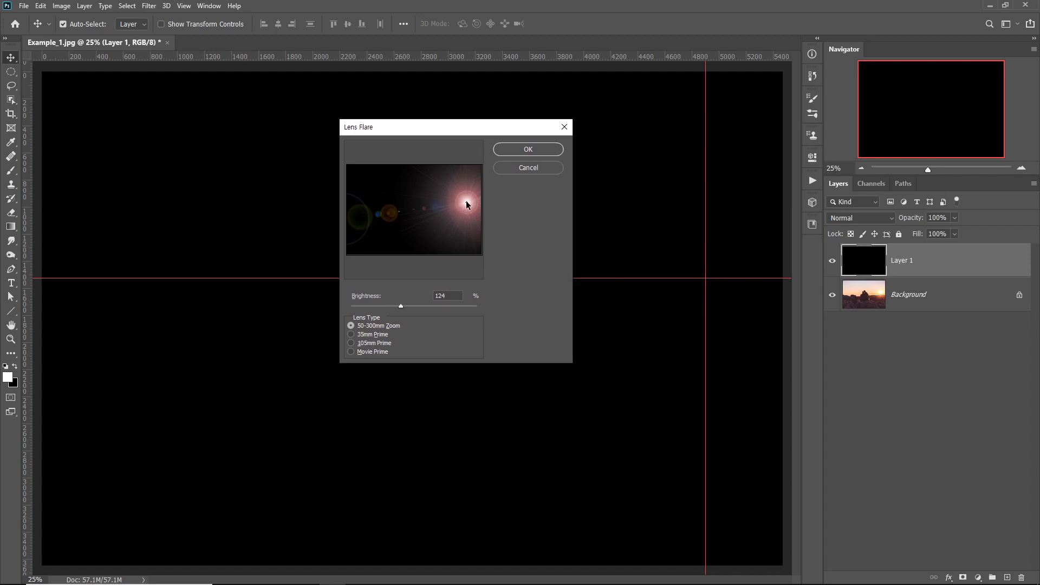
drag(463, 127, 464, 134)
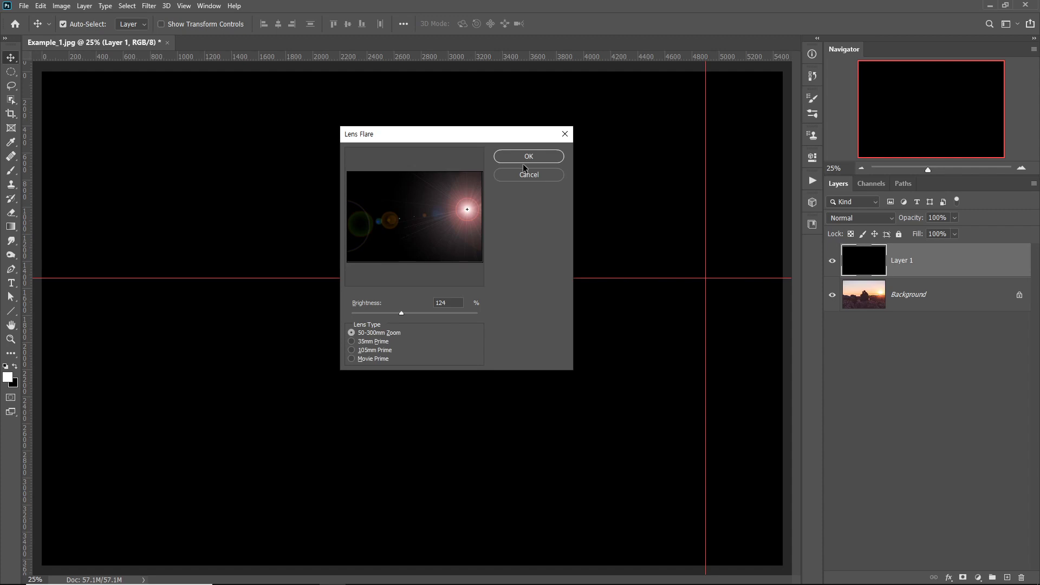
click(536, 157)
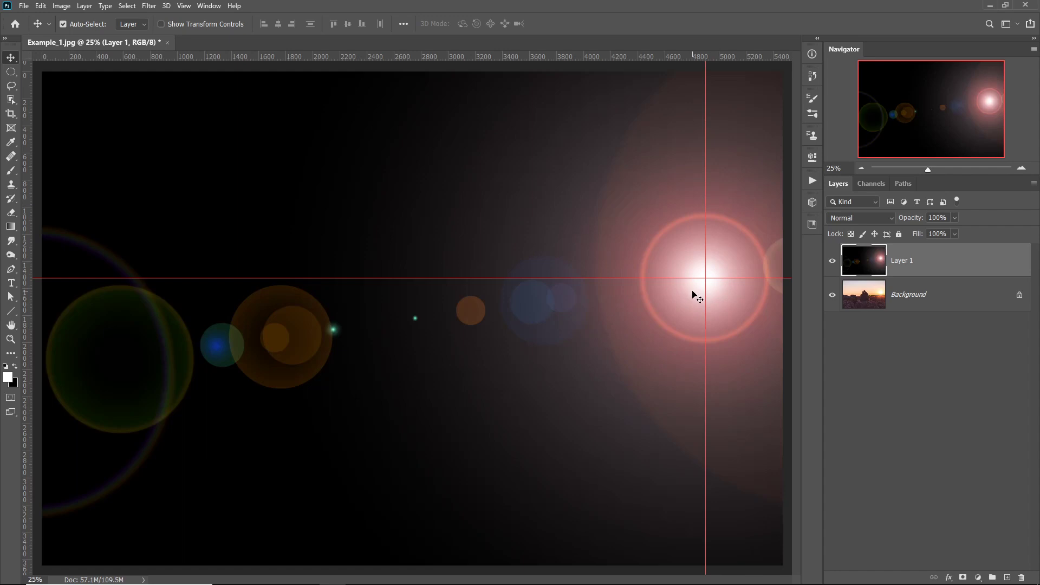
click(849, 219)
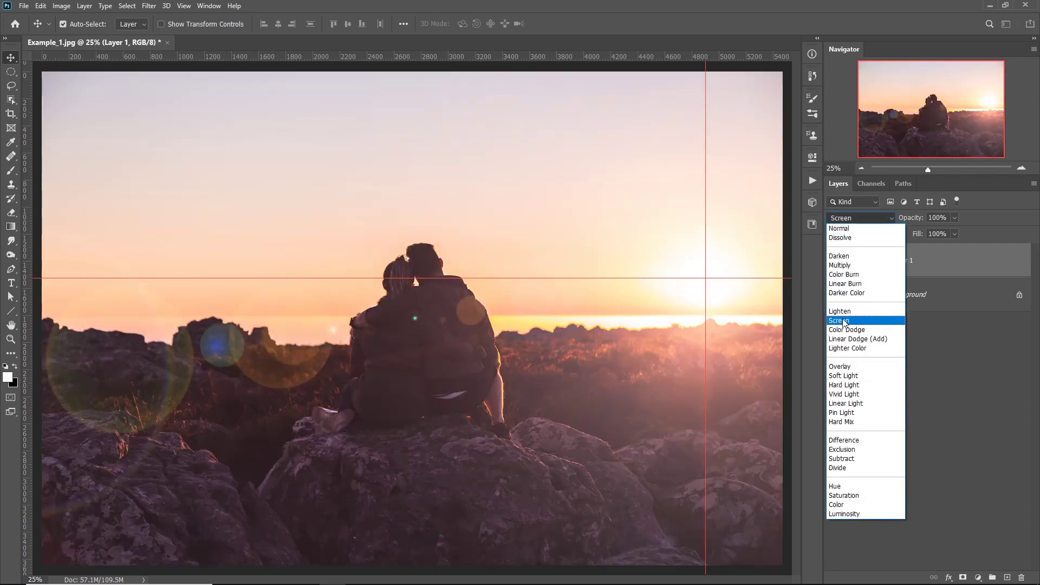
click(842, 321)
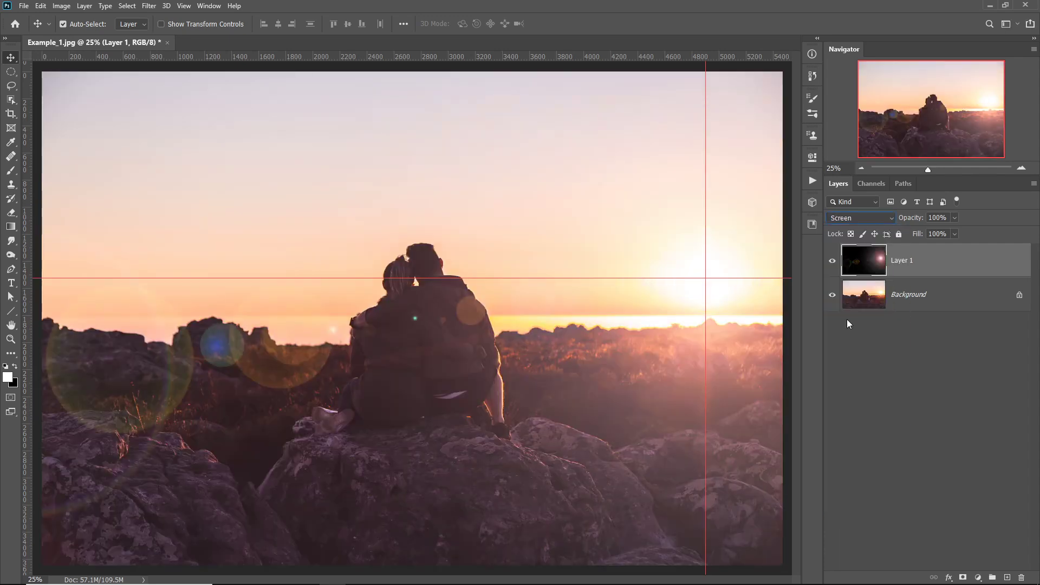